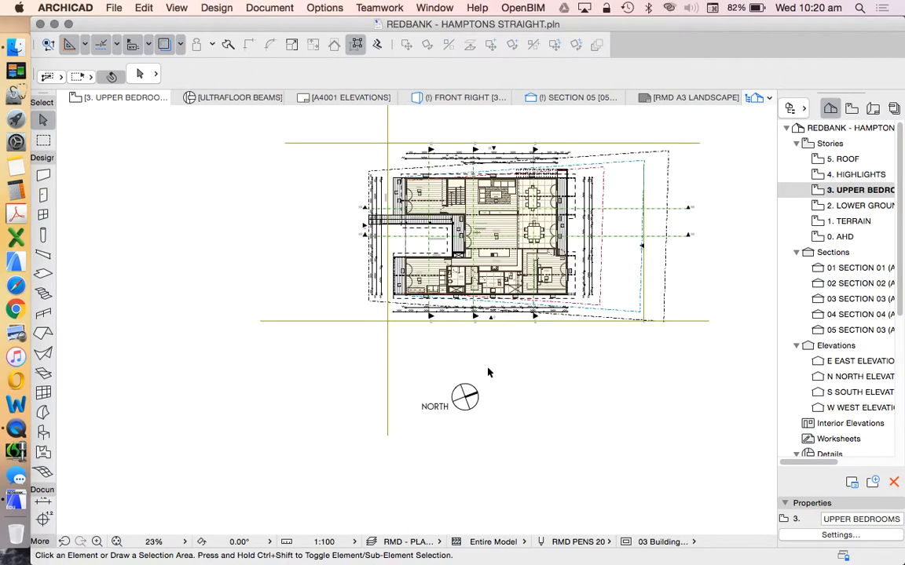
scroll(504, 289, up, 1)
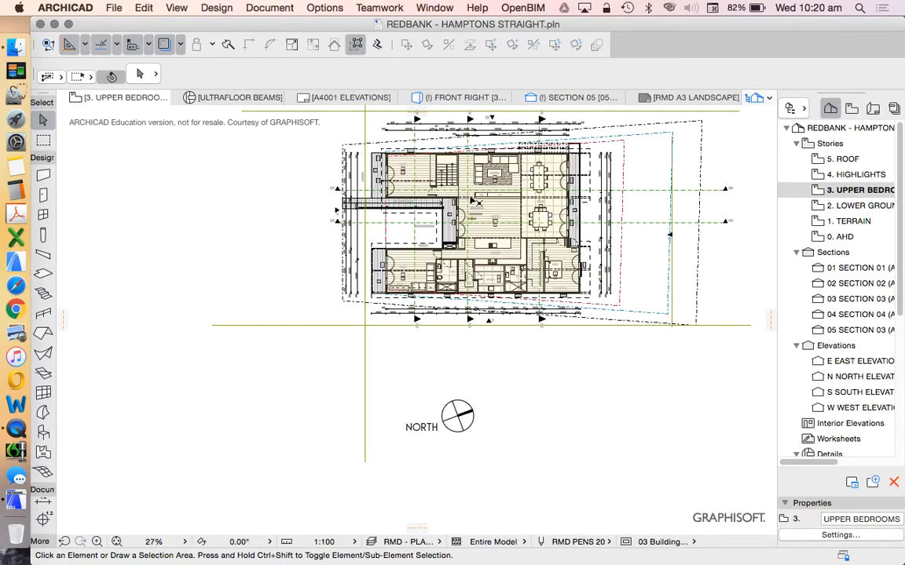
scroll(540, 367, down, 1)
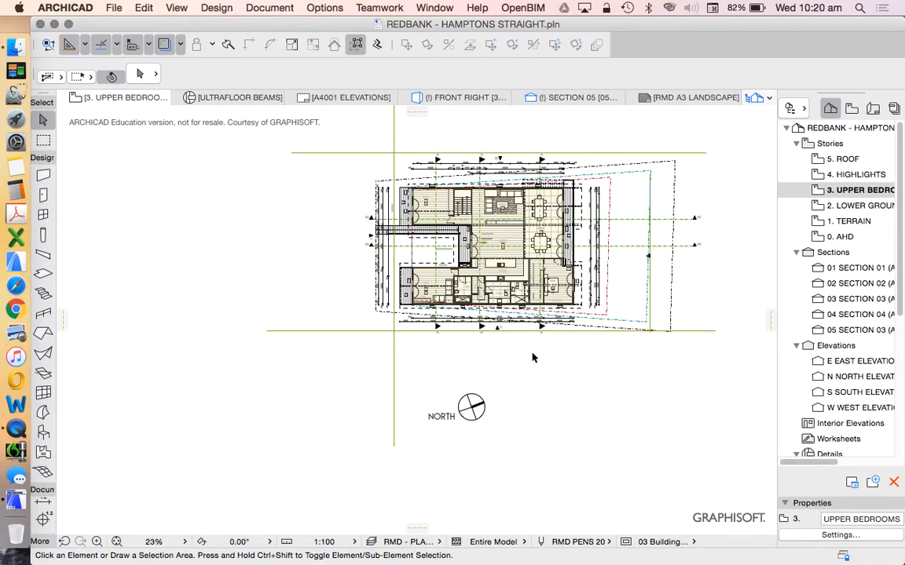
scroll(481, 436, up, 1)
scroll(480, 435, up, 4)
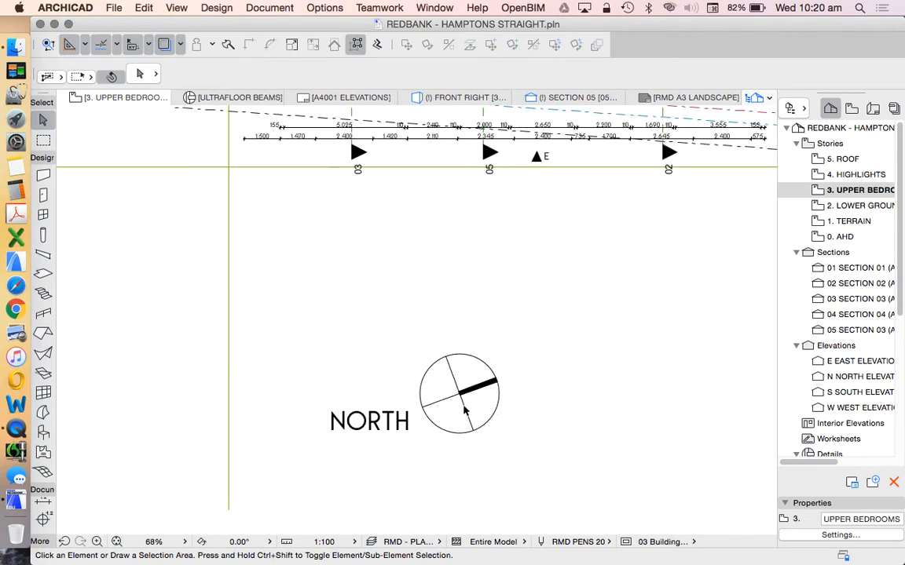
Step: Select the north symbol and try rotating it about its centre along the thick bar, then cancel
click(523, 440)
click(424, 314)
scroll(453, 399, up, 3)
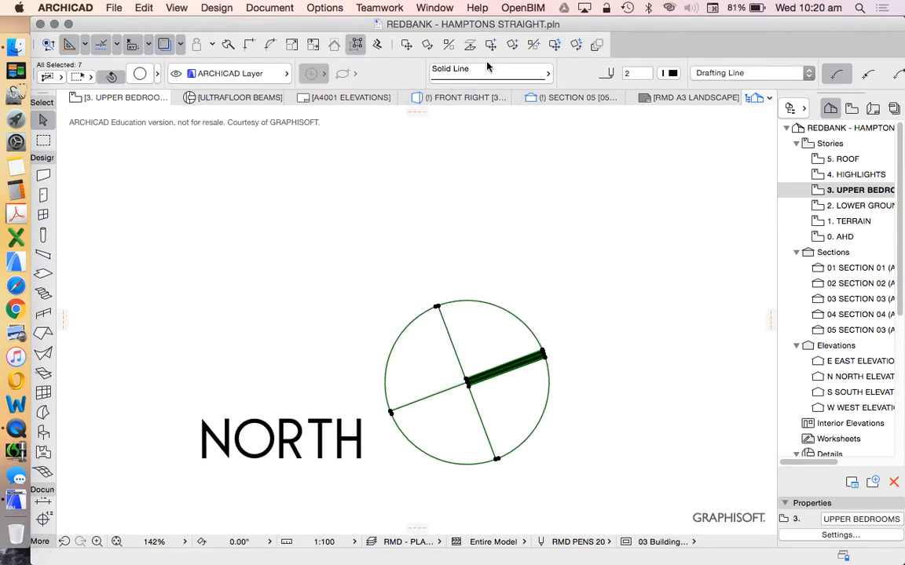
click(427, 44)
scroll(481, 338, up, 4)
click(432, 343)
scroll(444, 349, down, 3)
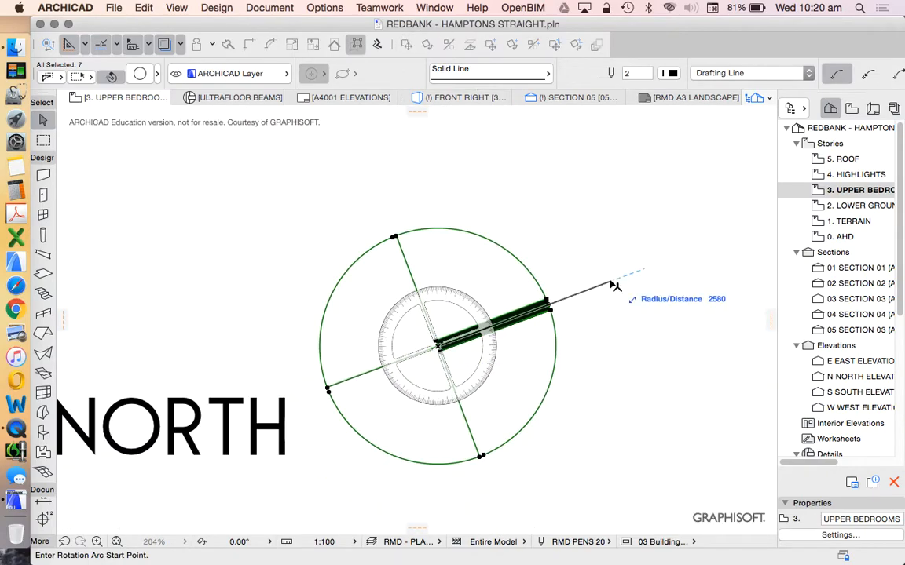
click(610, 282)
scroll(399, 228, down, 2)
scroll(337, 229, down, 1)
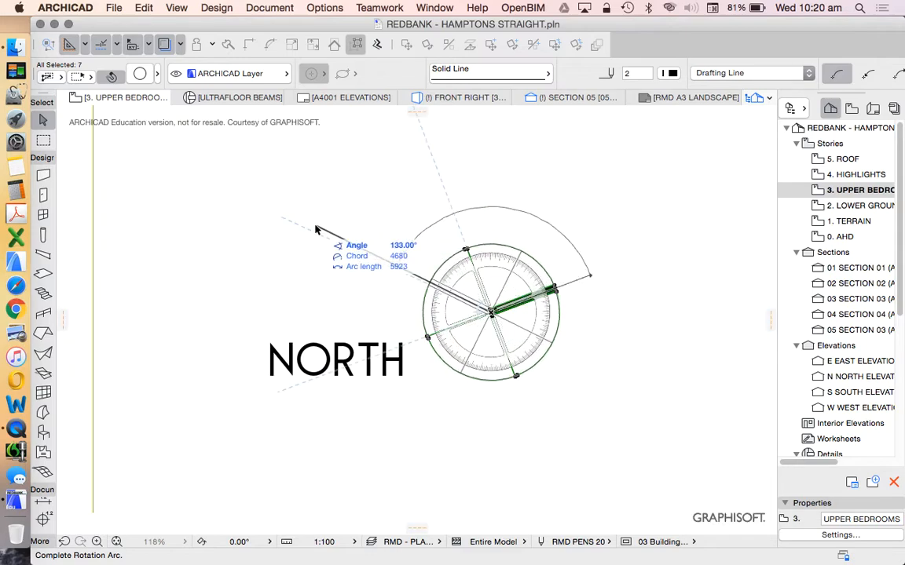
click(336, 236)
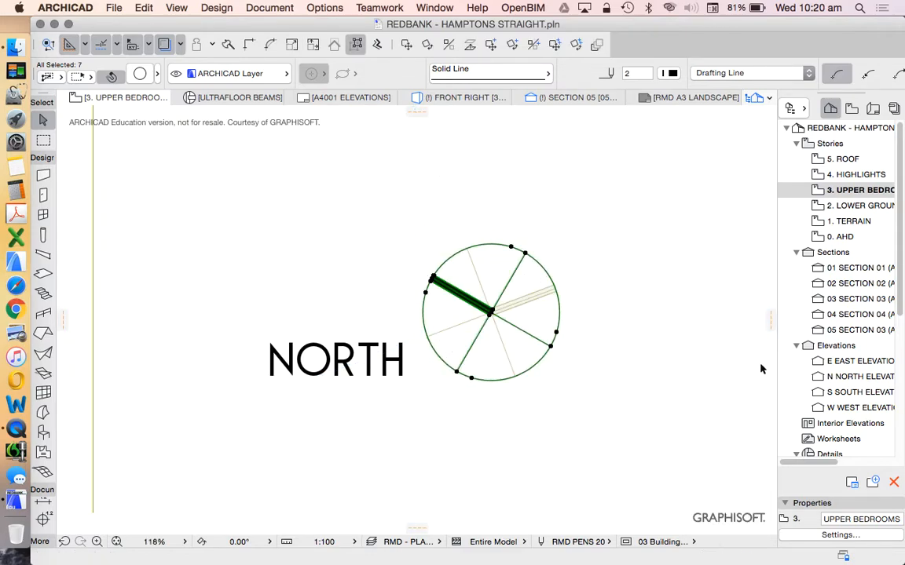
key(Escape)
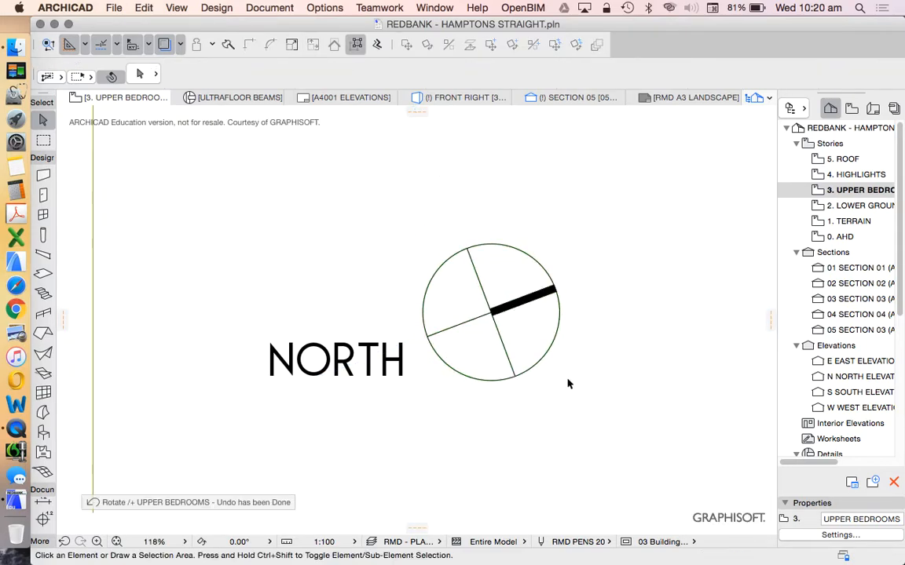
scroll(499, 384, down, 3)
scroll(440, 349, up, 3)
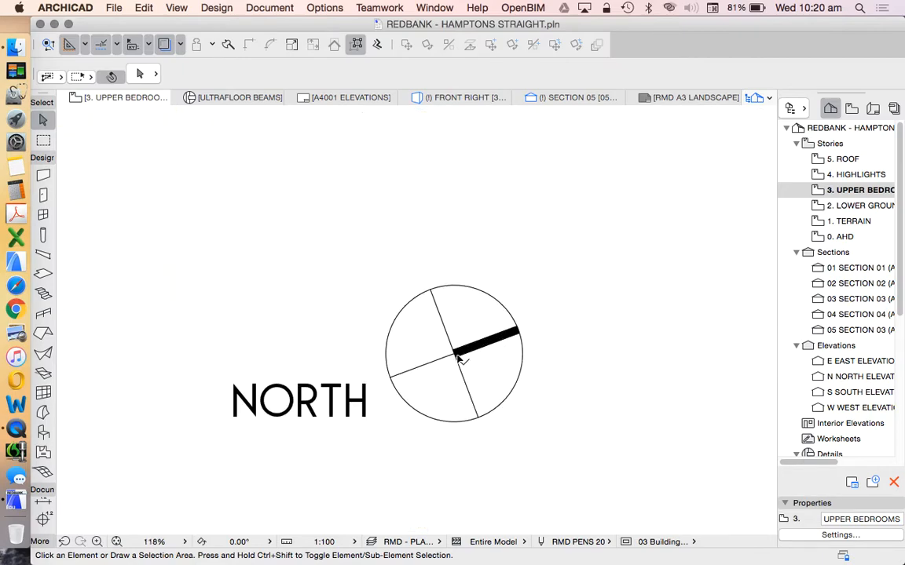
scroll(495, 356, down, 3)
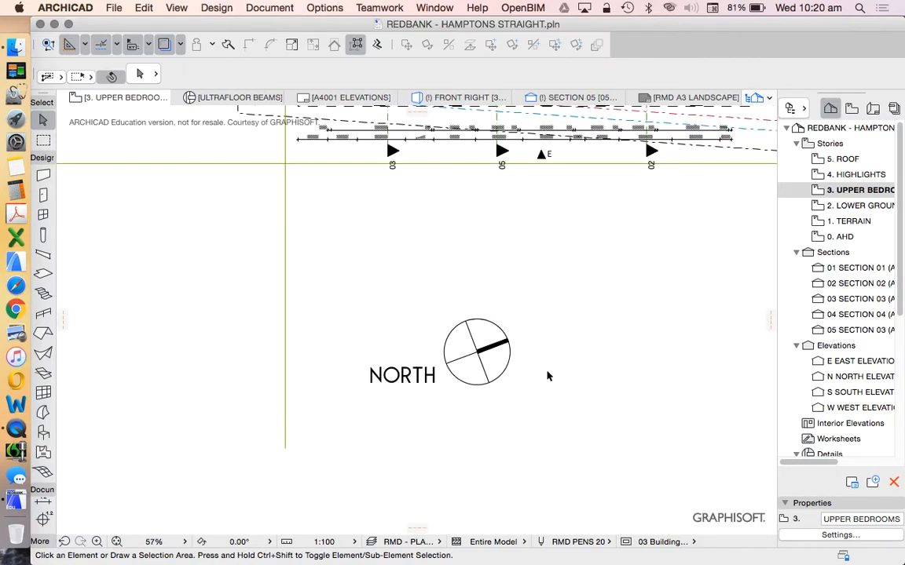
scroll(474, 318, up, 2)
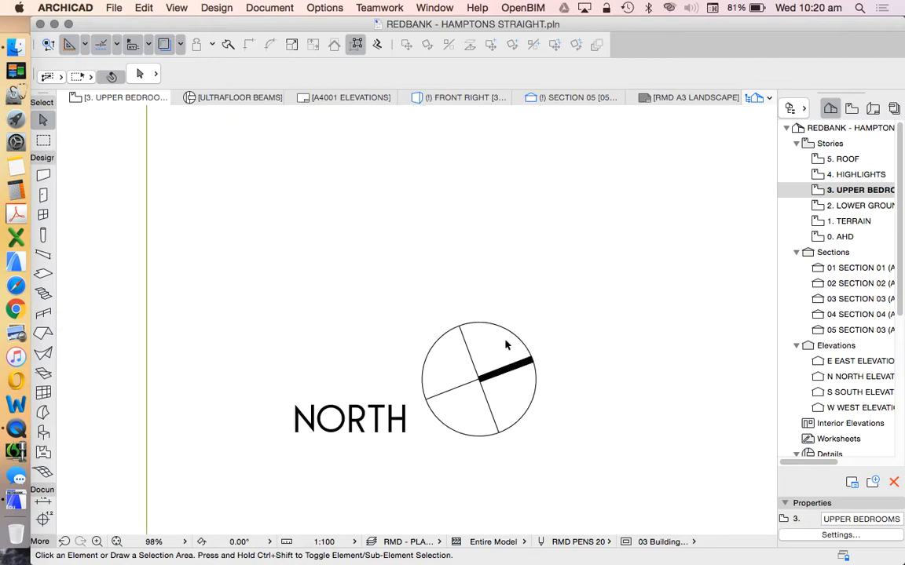
scroll(482, 395, down, 2)
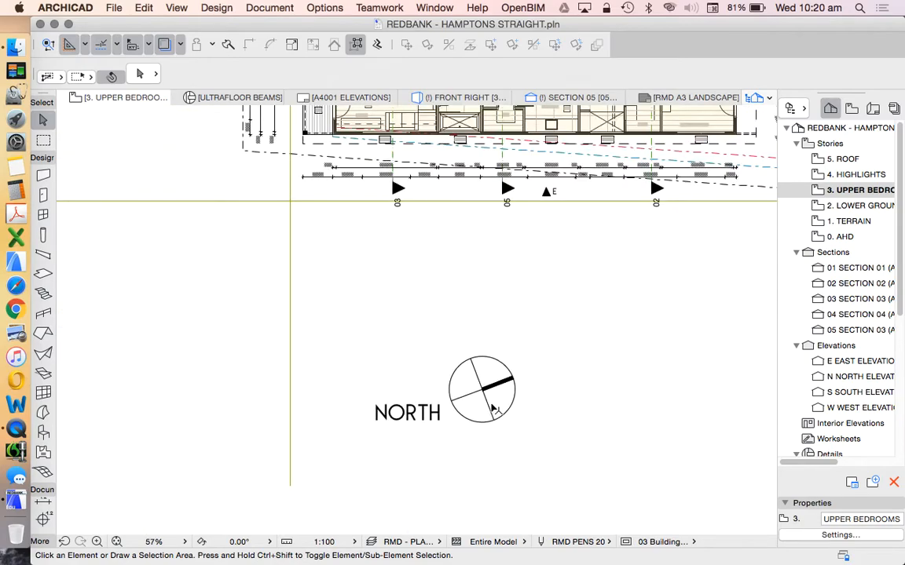
scroll(487, 430, down, 2)
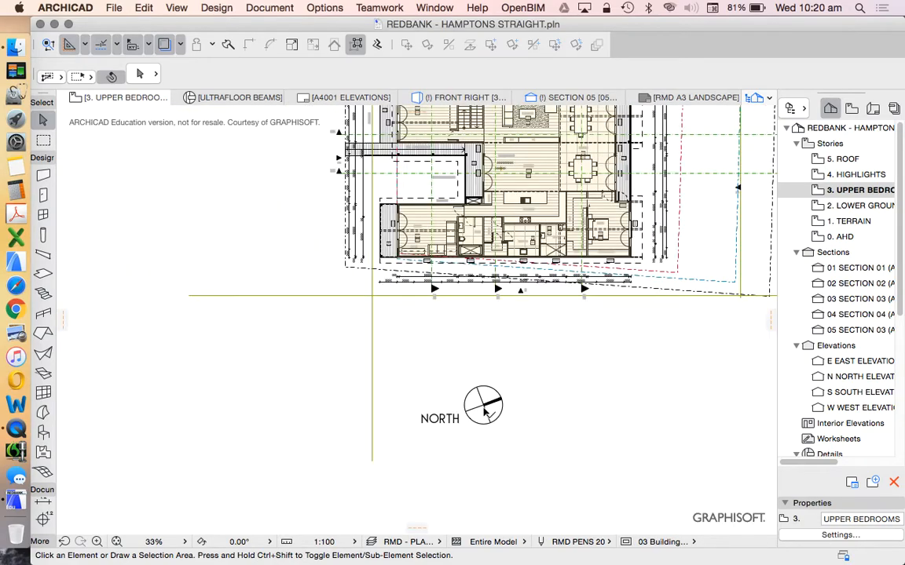
scroll(513, 430, up, 2)
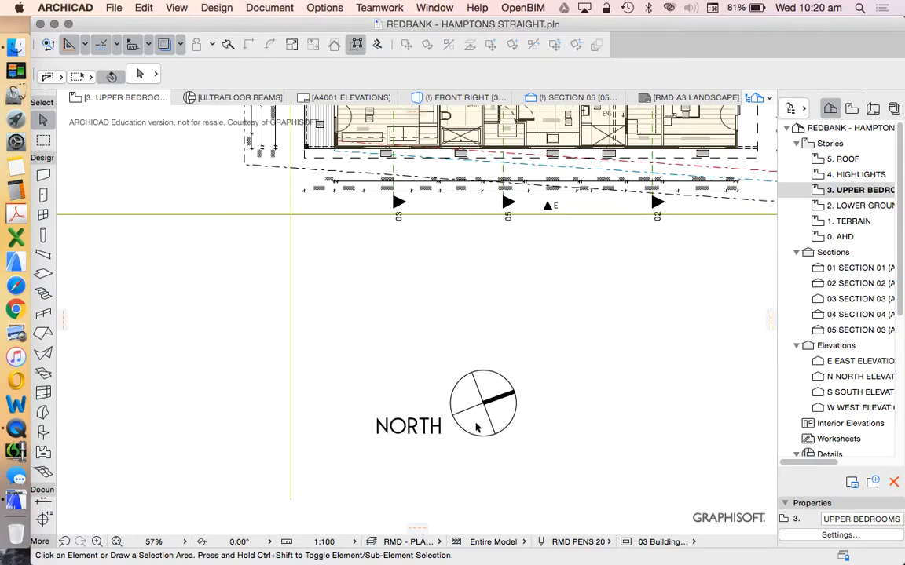
scroll(475, 428, down, 3)
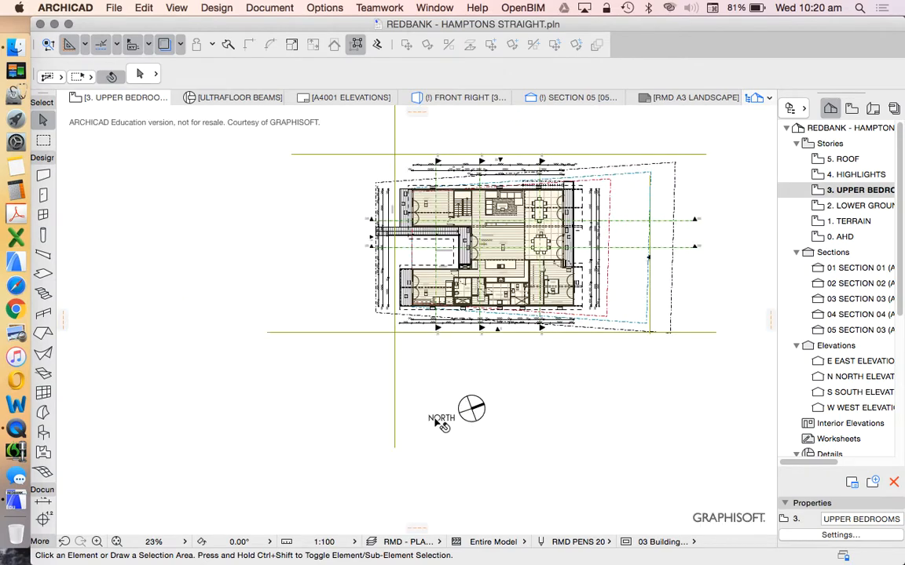
scroll(443, 423, up, 2)
scroll(444, 422, up, 1)
scroll(502, 402, up, 1)
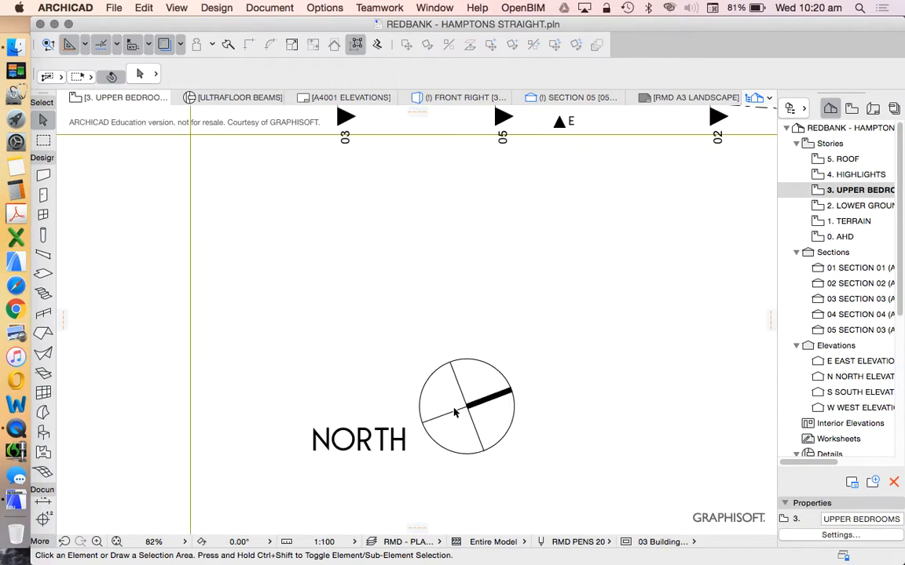
scroll(485, 440, down, 1)
scroll(487, 438, down, 1)
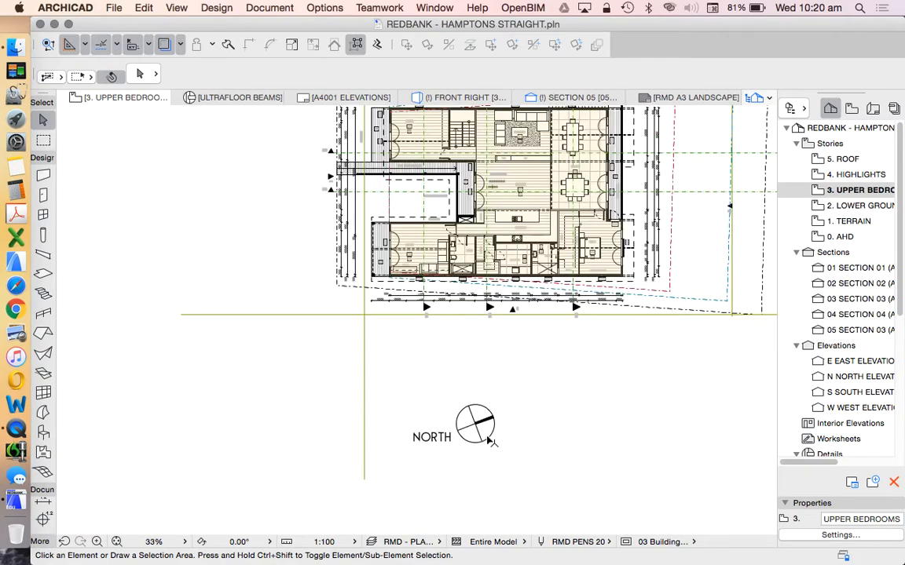
scroll(495, 438, down, 1)
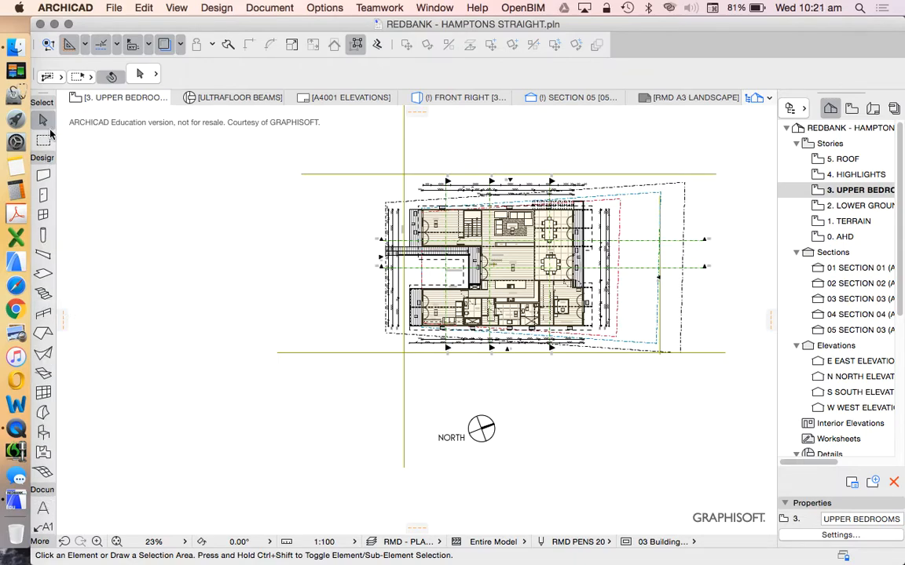
Step: Sketch a slanted line and a short horizontal line beside the plan, then undo them
click(42, 157)
click(43, 287)
click(188, 285)
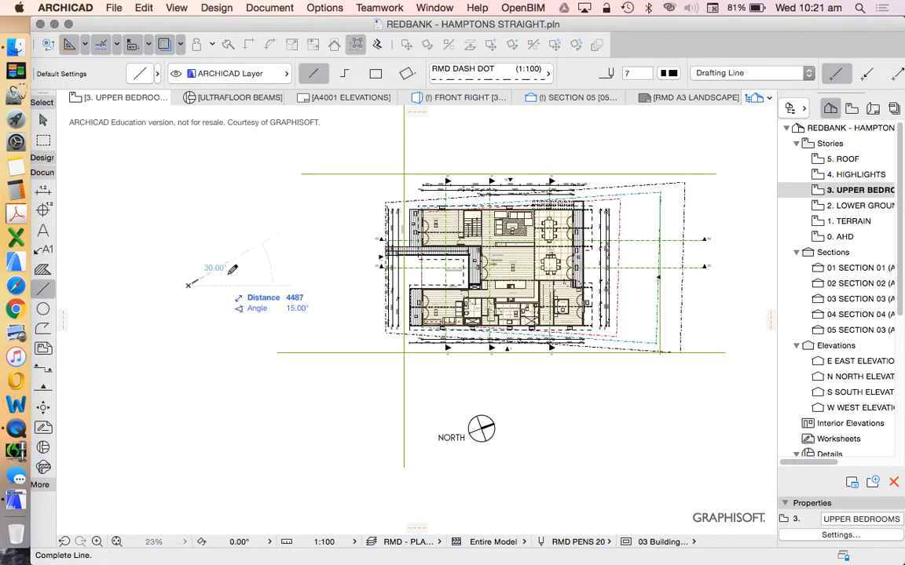
click(284, 247)
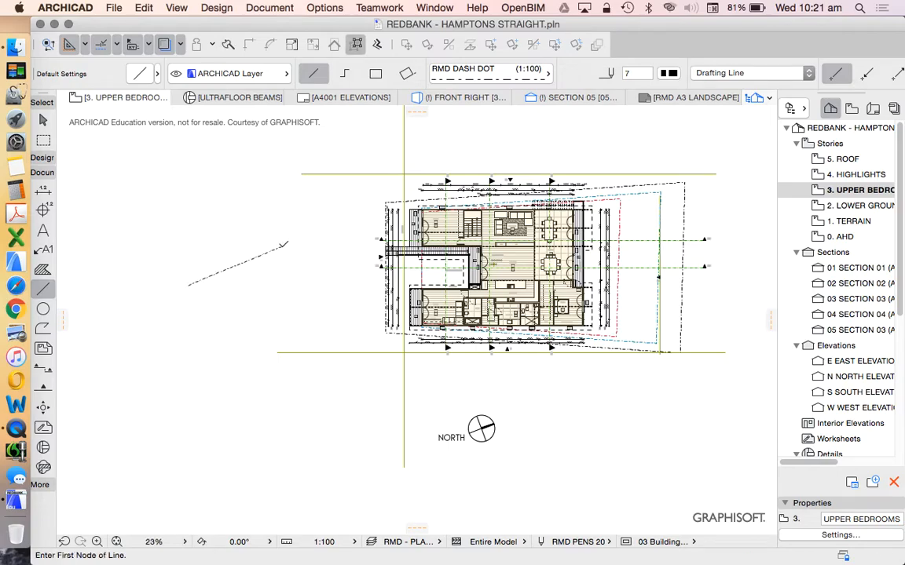
click(245, 246)
scroll(295, 285, down, 2)
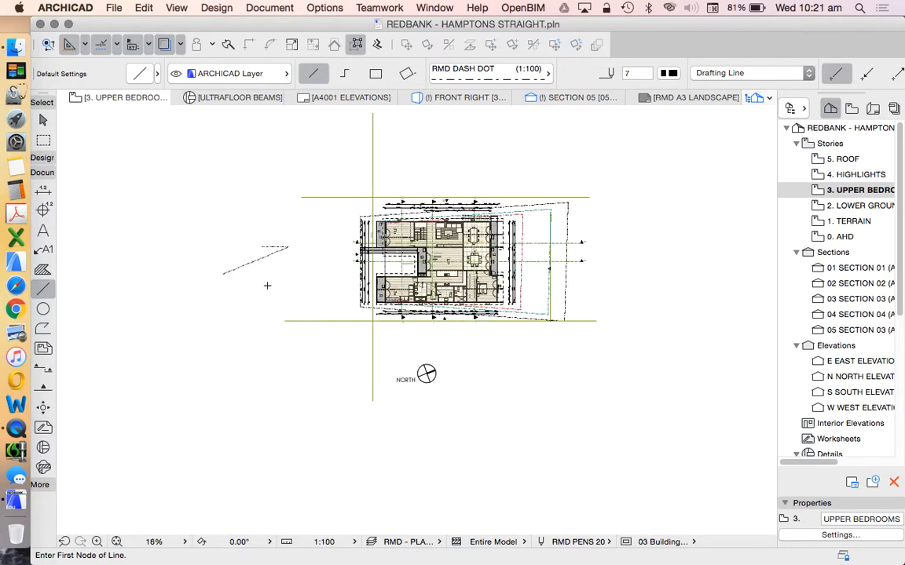
scroll(266, 285, up, 4)
scroll(277, 277, down, 1)
scroll(281, 305, down, 2)
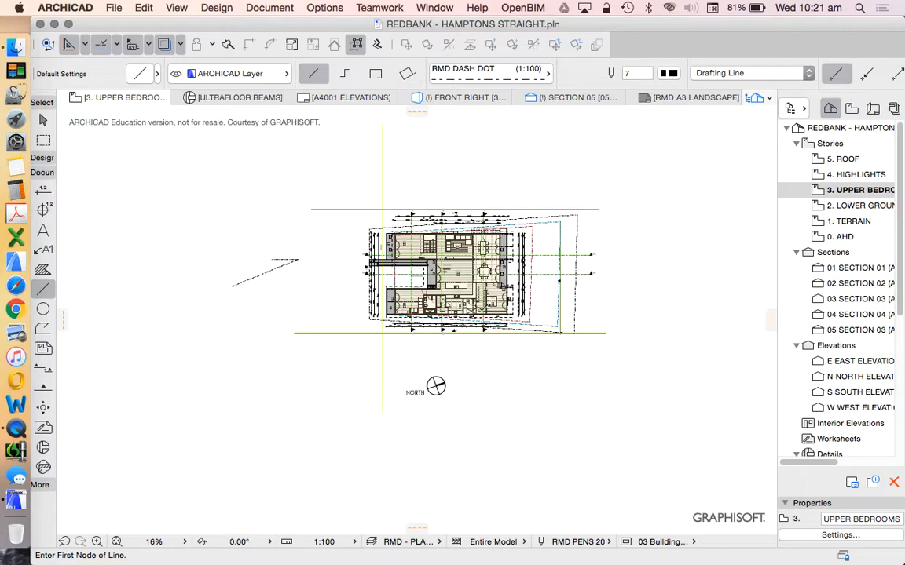
key(Escape)
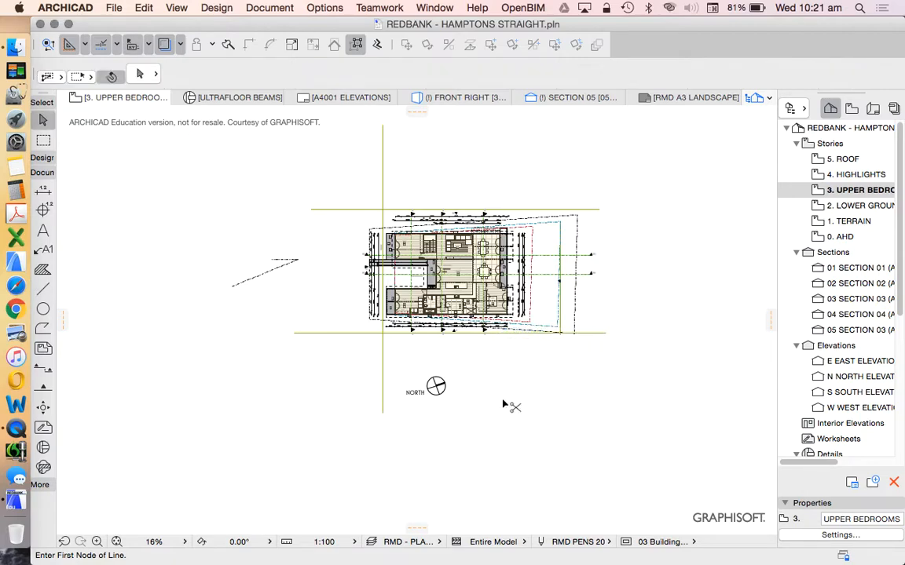
key(super+z)
scroll(456, 306, up, 2)
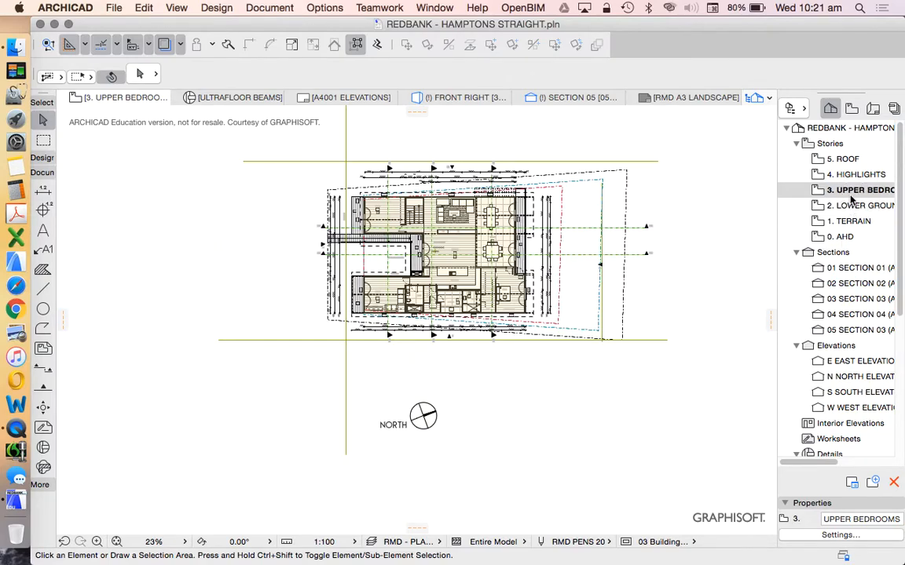
scroll(414, 442, up, 5)
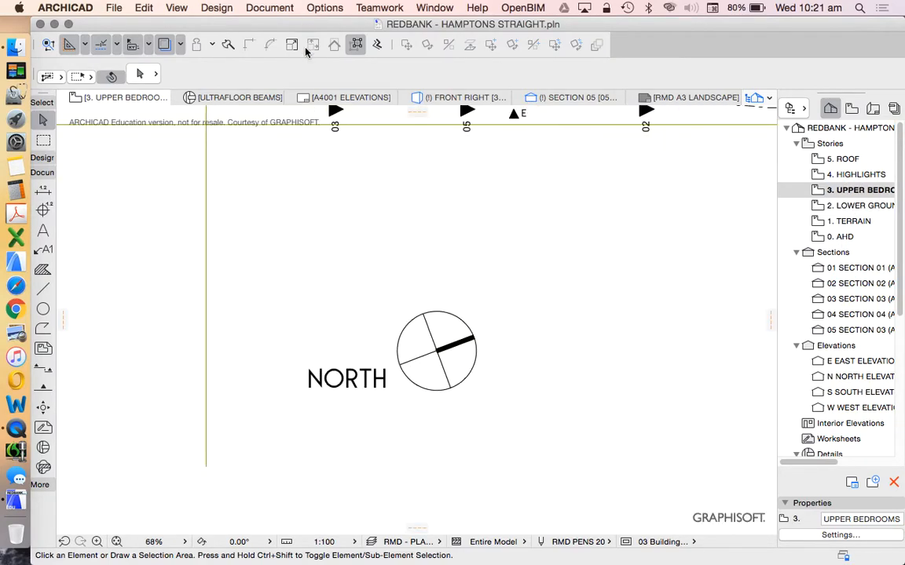
Step: Start the Set Project North command from Options > Project Preferences
click(324, 9)
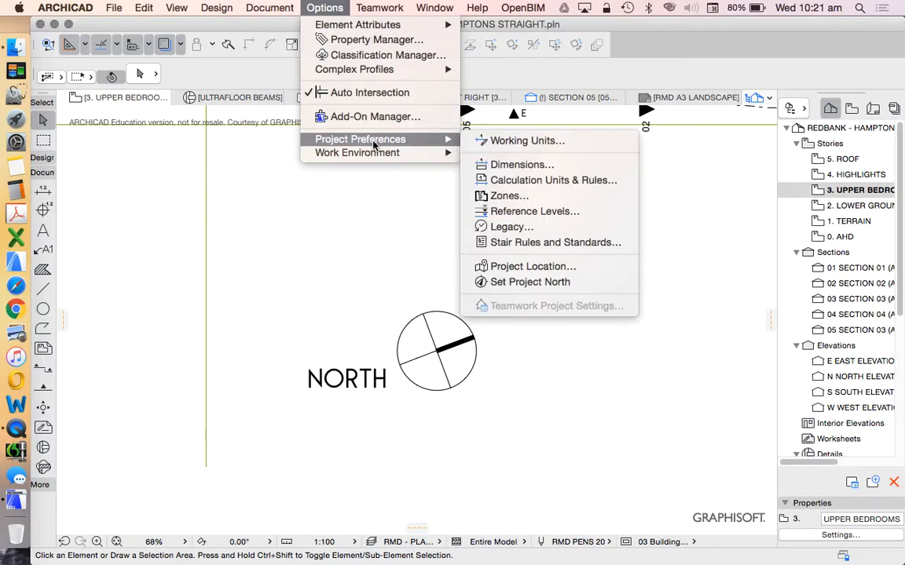
mouse_move(360, 139)
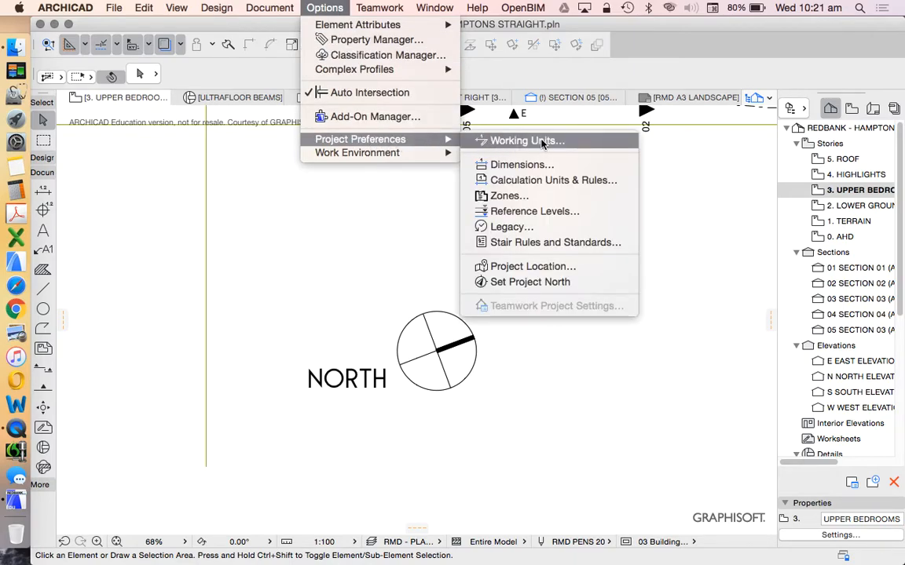
click(527, 282)
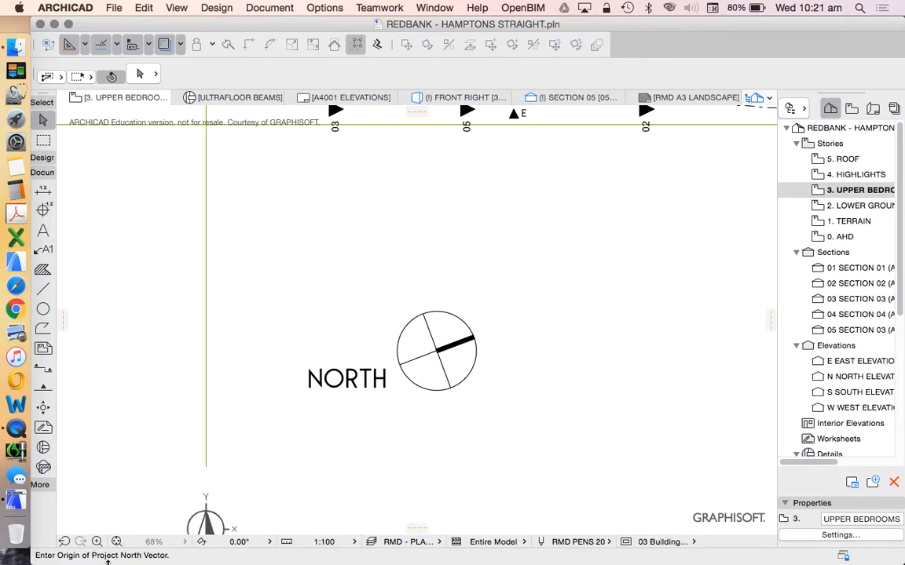
scroll(449, 358, up, 5)
scroll(442, 339, up, 3)
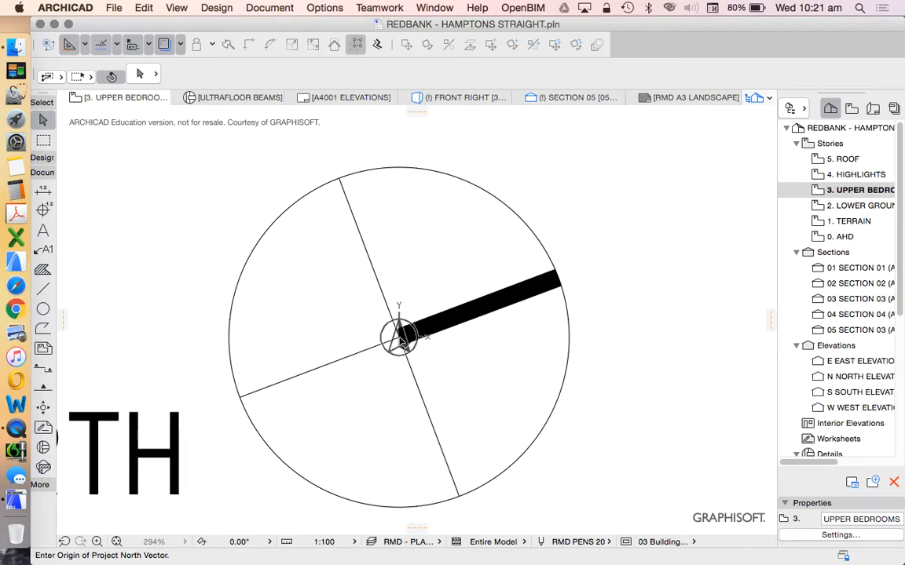
Step: Define project north from the compass centre along the thick bar at 21°
click(400, 336)
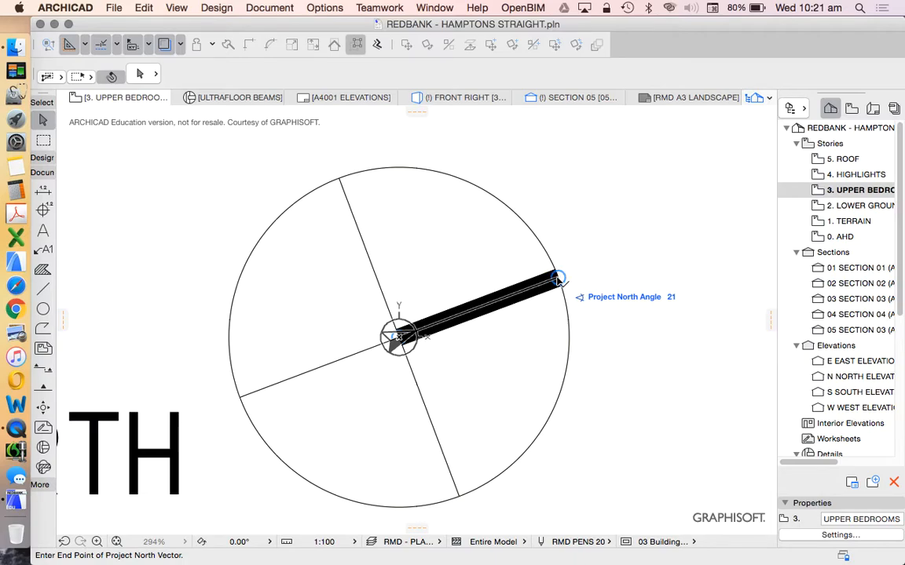
click(558, 279)
scroll(562, 283, down, 5)
scroll(509, 313, down, 2)
scroll(523, 362, down, 2)
scroll(559, 406, down, 3)
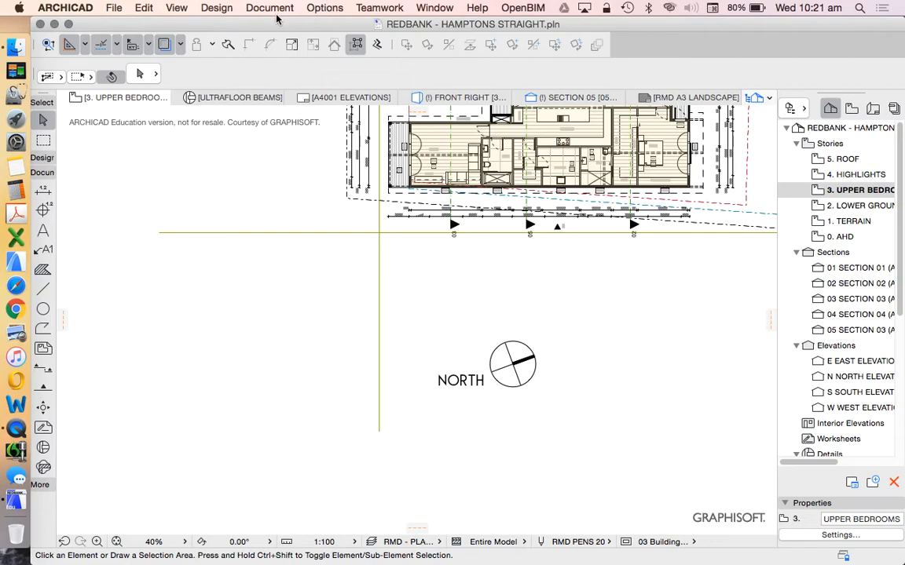
Step: Show the Project Location dialog confirming Project North reads 21°
click(325, 7)
mouse_move(361, 139)
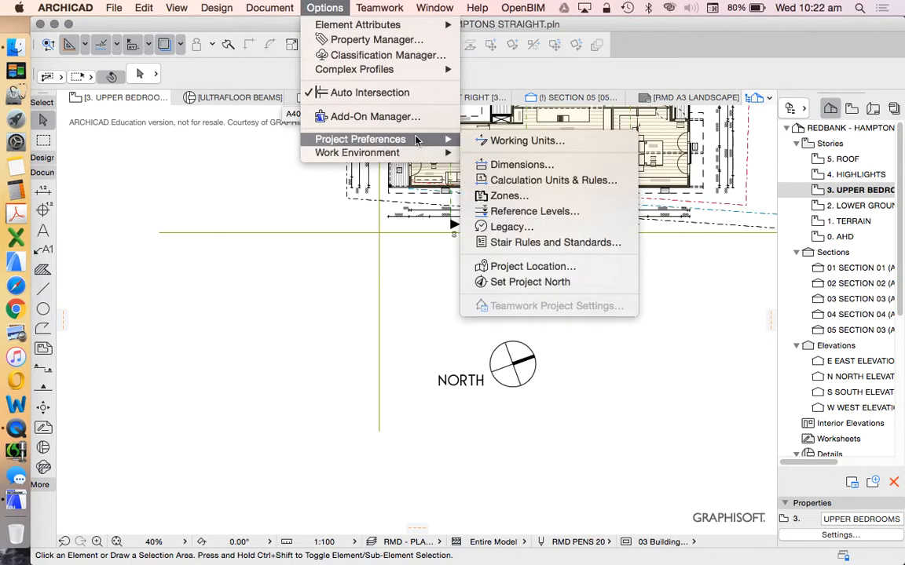
click(559, 268)
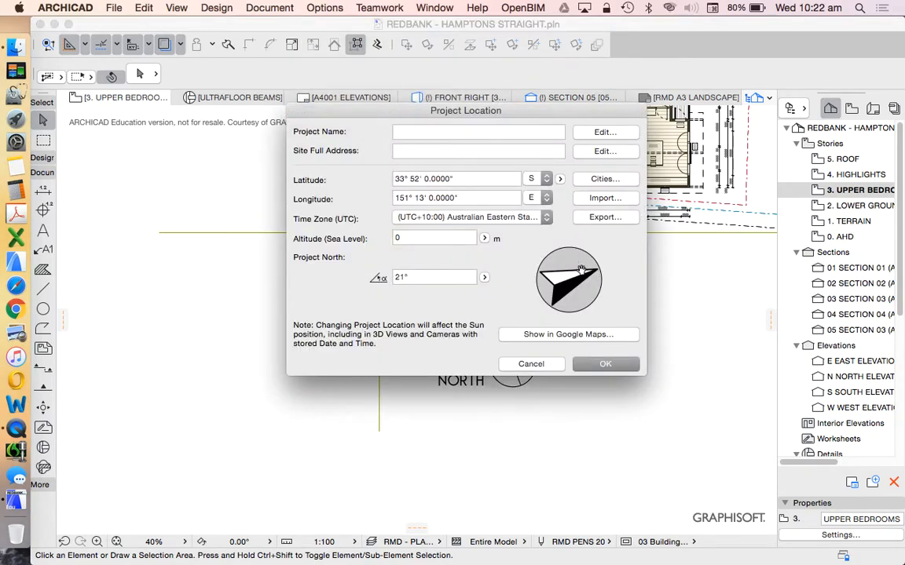